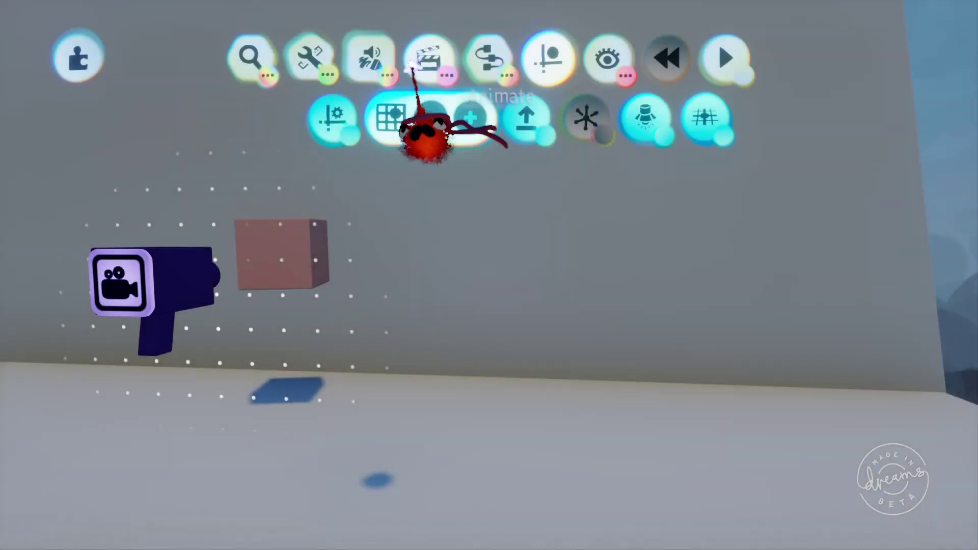
pyautogui.click(369, 57)
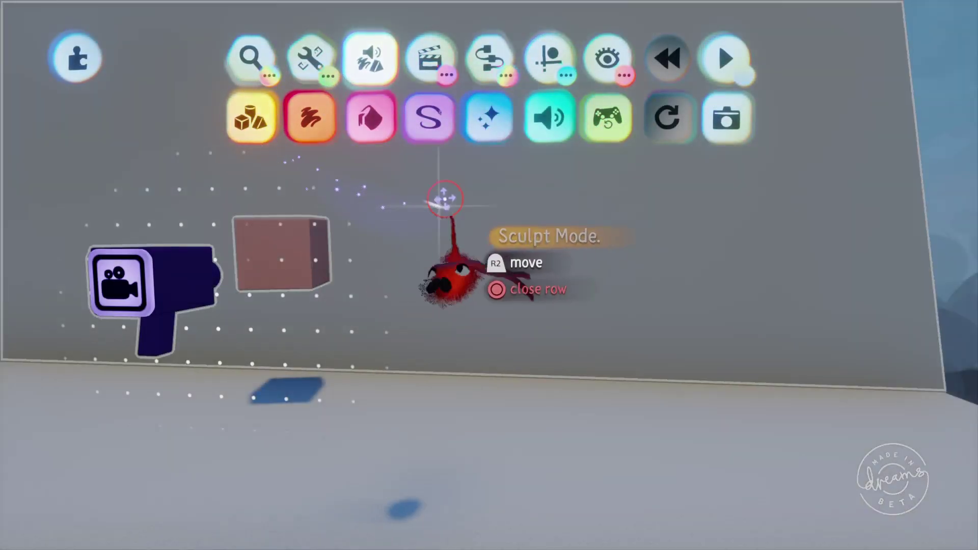
pyautogui.click(490, 58)
pyautogui.click(607, 117)
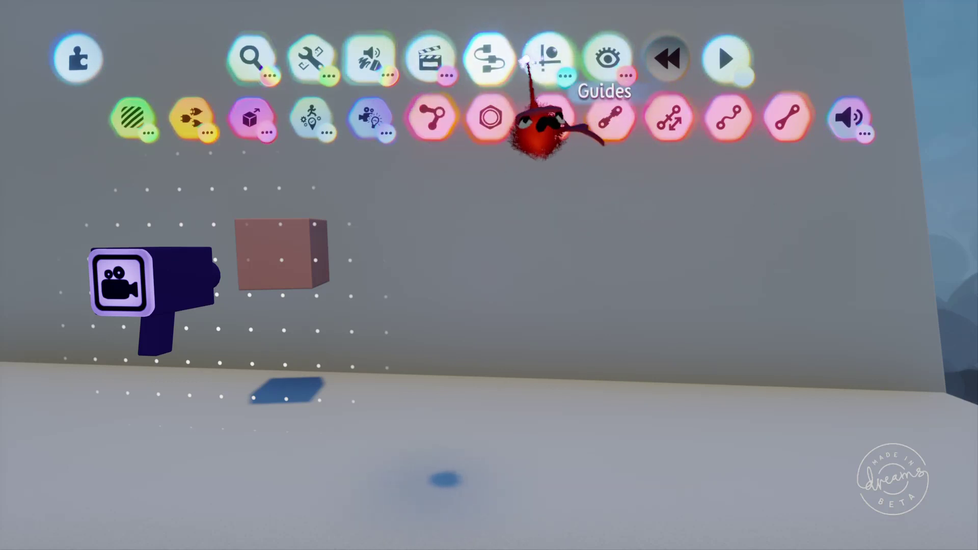
pyautogui.click(555, 65)
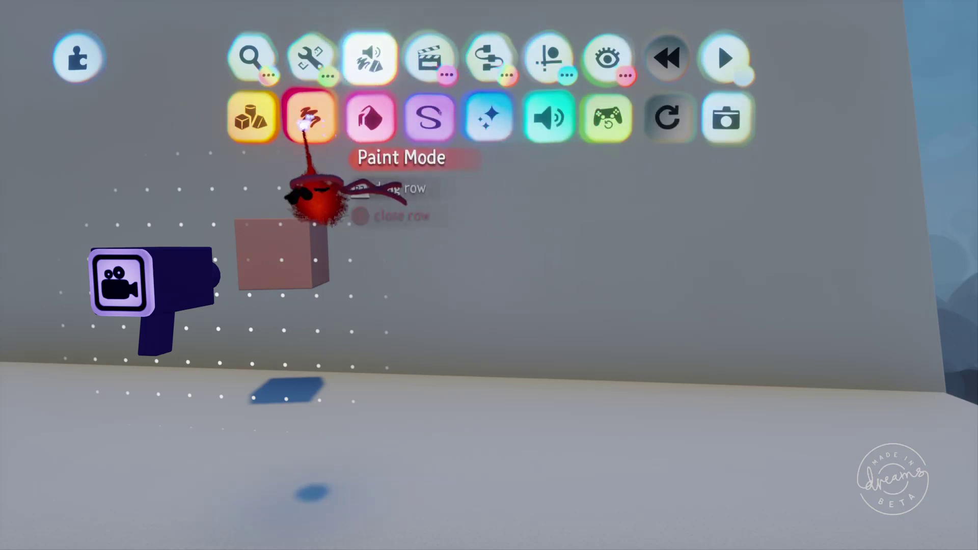
# Place a cube in Sculpt Mode and make the sculpting grid finer.
pyautogui.click(252, 117)
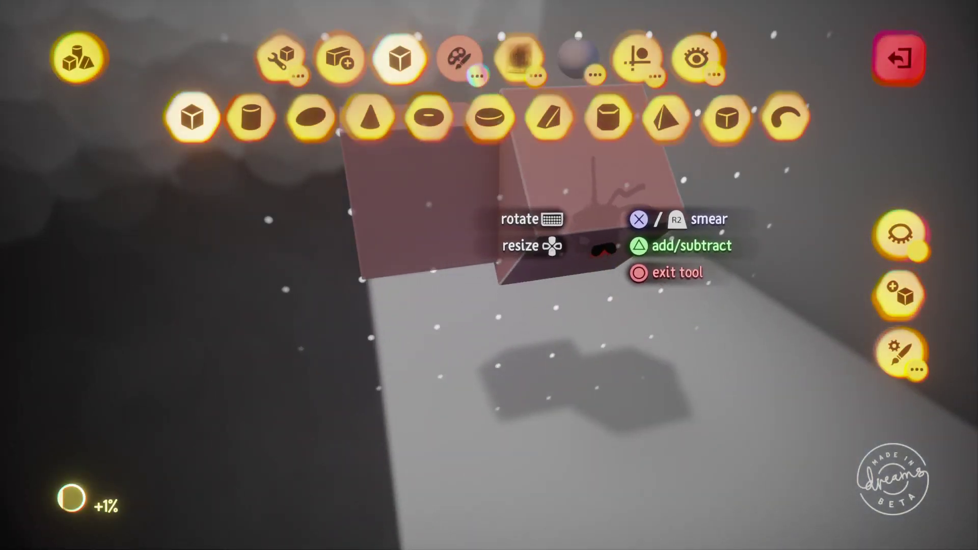
pyautogui.click(636, 59)
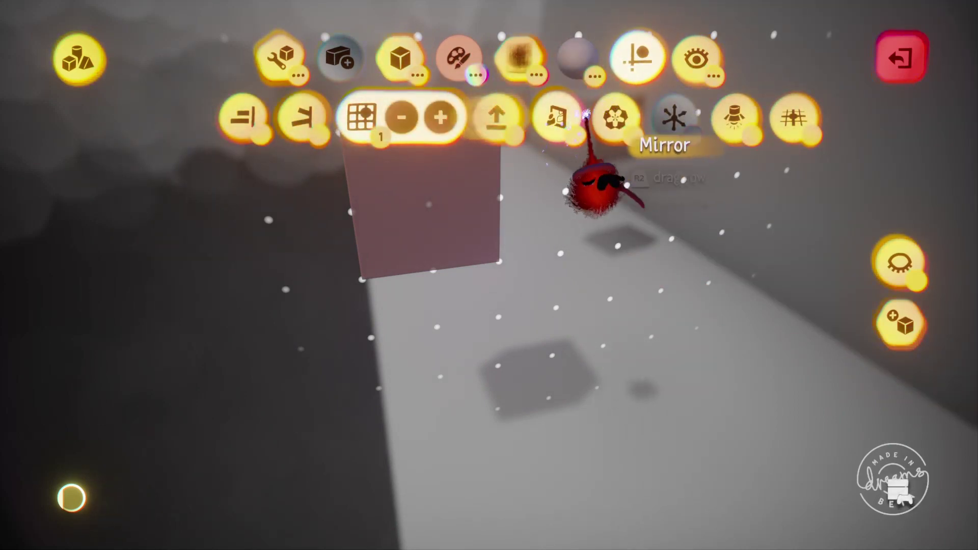
pyautogui.moveTo(449, 165); pyautogui.dragTo(493, 155, button='middle')
# Stretch the cube with the Stretch tool into a tall, thin rectangular door panel.
pyautogui.click(307, 69)
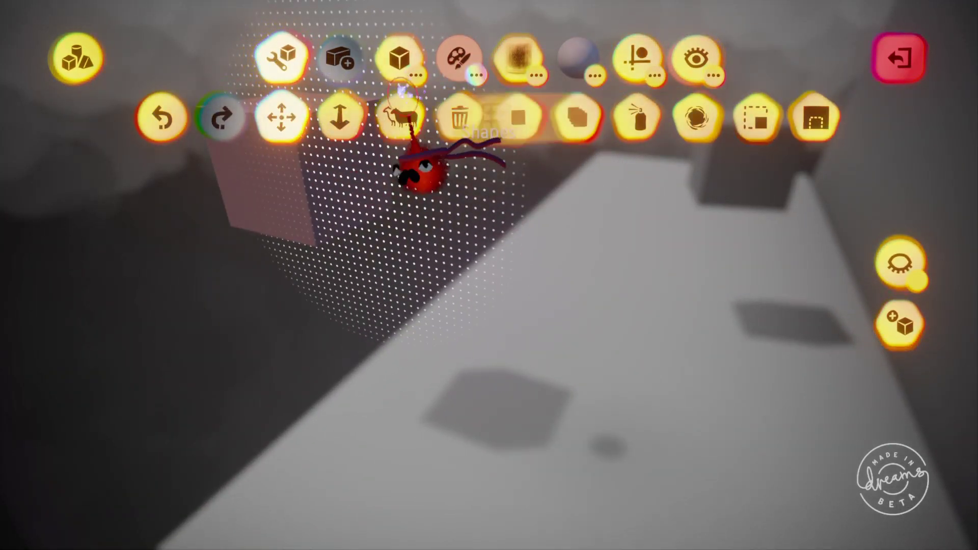
pyautogui.click(342, 115)
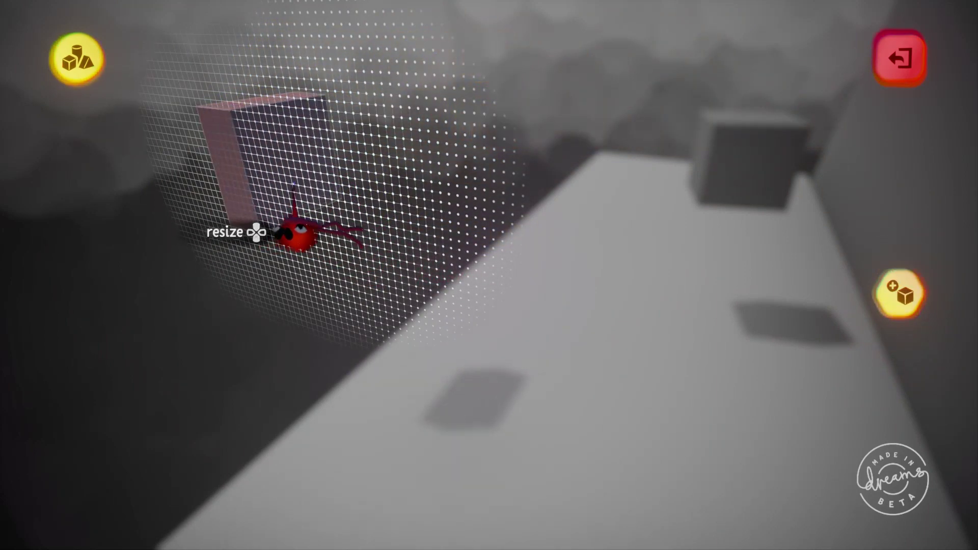
pyautogui.moveTo(315, 224); pyautogui.dragTo(362, 240, button='middle')
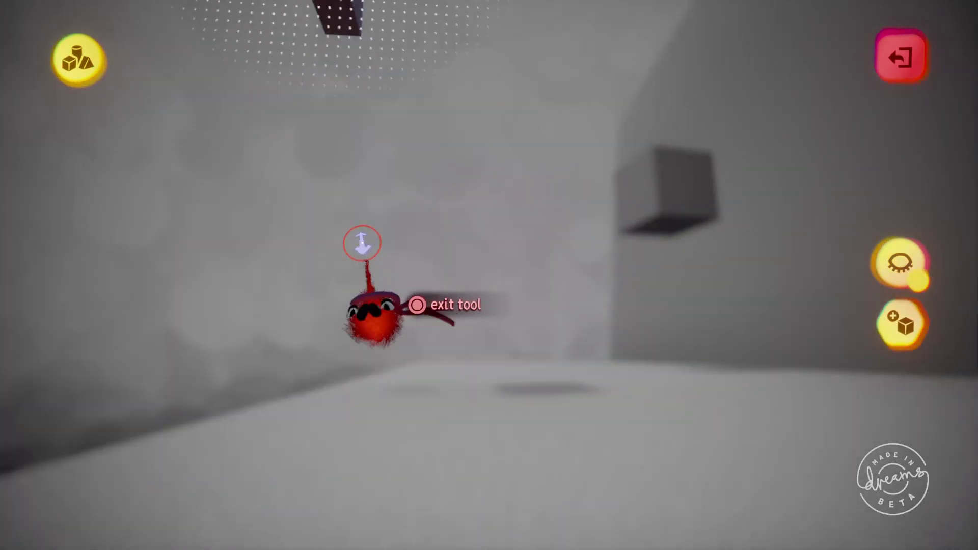
pyautogui.moveTo(377, 138); pyautogui.dragTo(321, 219, button='middle')
pyautogui.moveTo(317, 77); pyautogui.dragTo(364, 506)
pyautogui.moveTo(406, 349); pyautogui.dragTo(469, 370, button='middle')
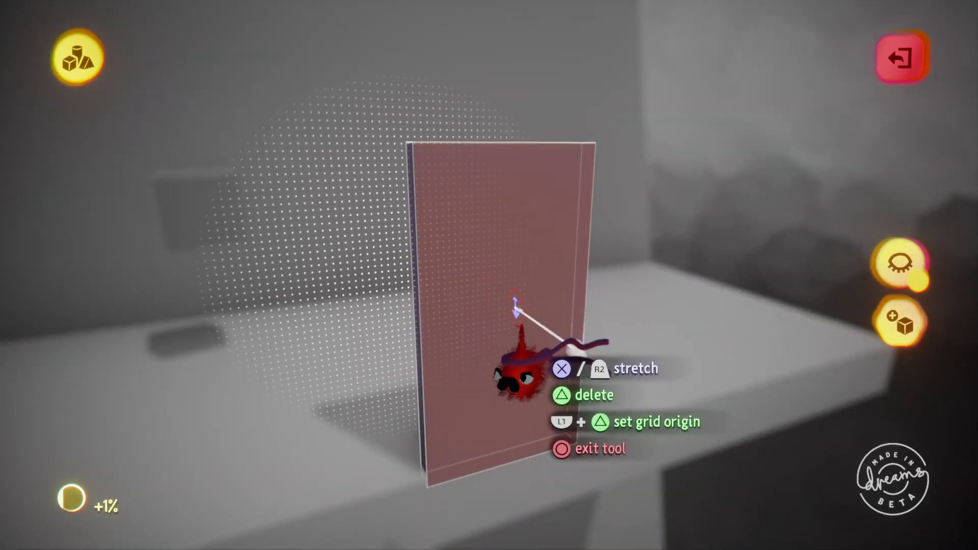
# Exit Sculpt Mode and place a clone of the panel flush beside the original.
pyautogui.press('Escape')
pyautogui.moveTo(523, 354)
pyautogui.mouseDown()
pyautogui.moveTo(391, 388)
pyautogui.moveTo(317, 363)
pyautogui.moveTo(297, 378)
pyautogui.moveTo(310, 383)
pyautogui.mouseUp()
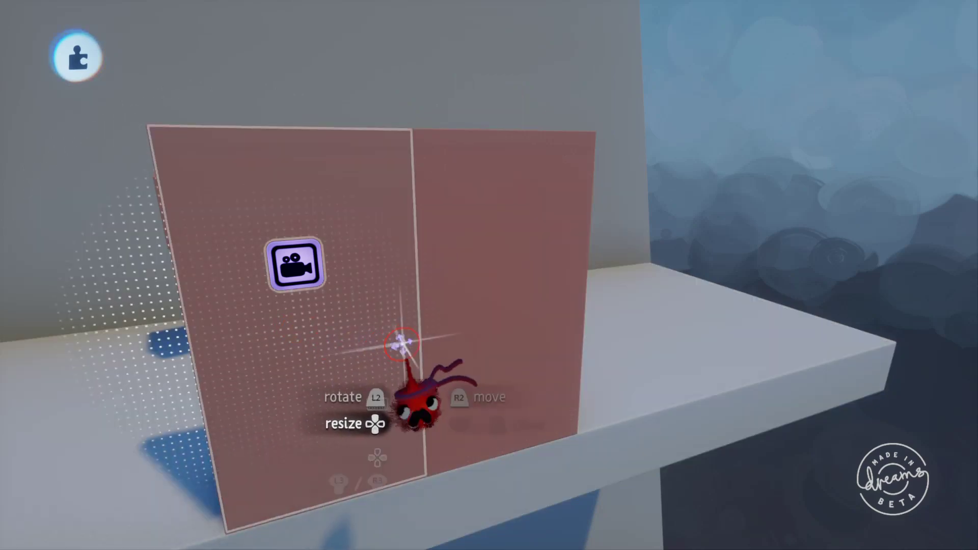
# Connect the original panel to the adjacent cloned panel with a Bolt across the seam between them.
pyautogui.scroll(5, 415, 399)
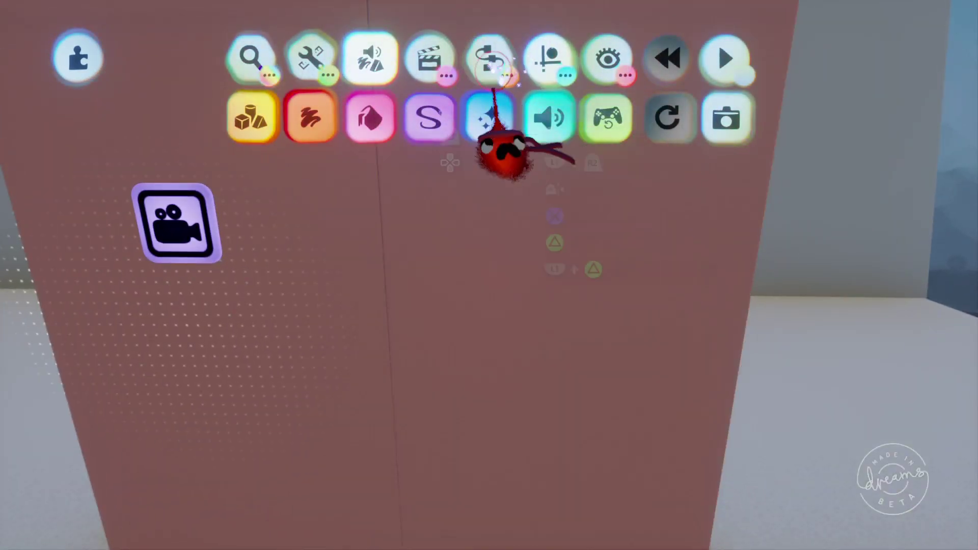
pyautogui.click(489, 59)
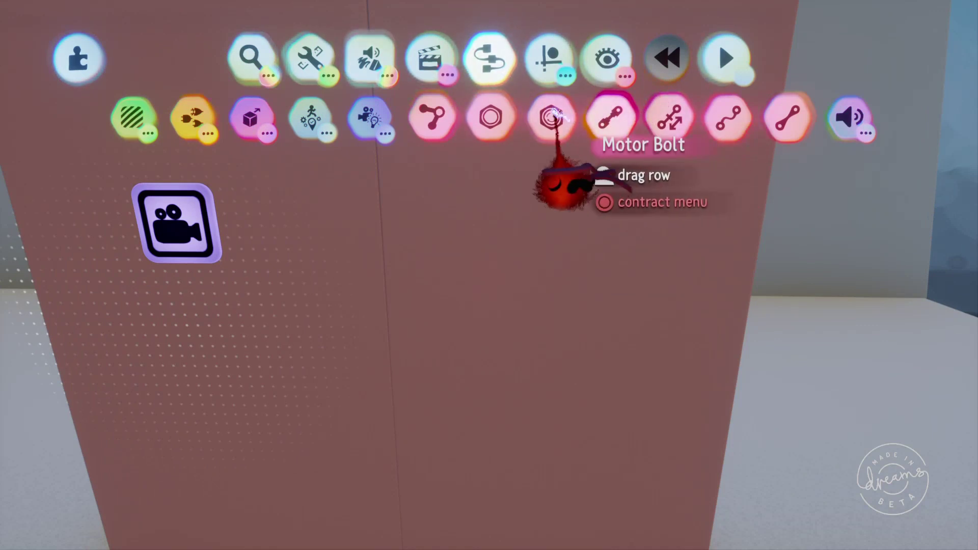
pyautogui.click(490, 117)
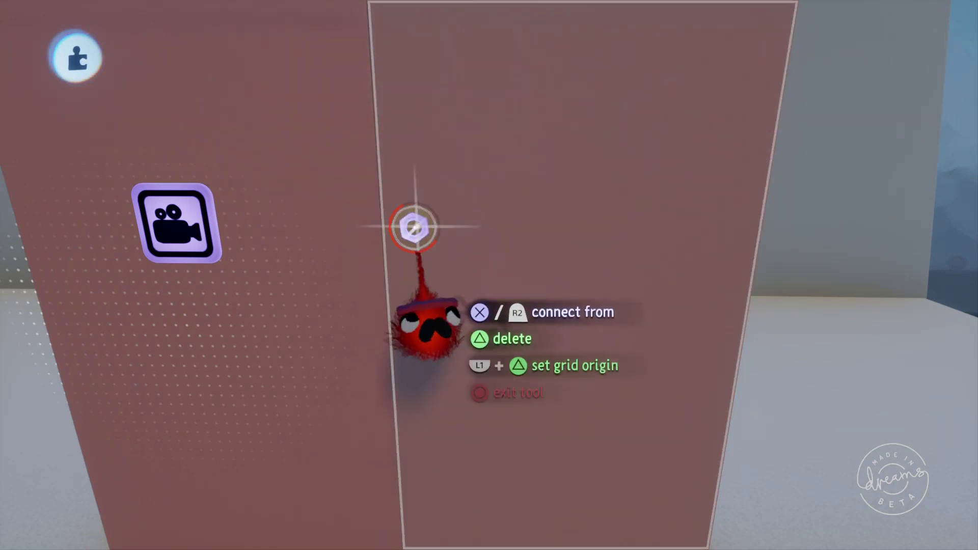
pyautogui.click(440, 226)
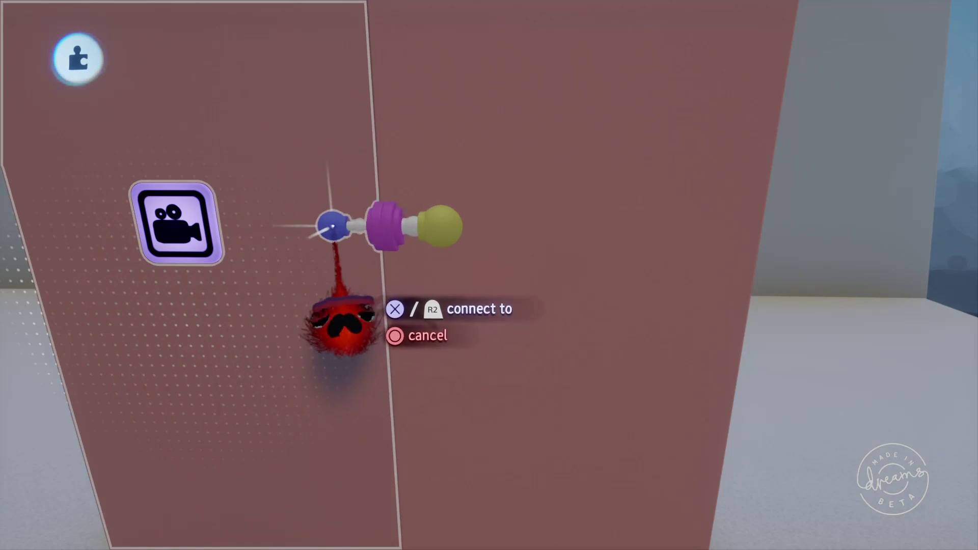
pyautogui.click(346, 326)
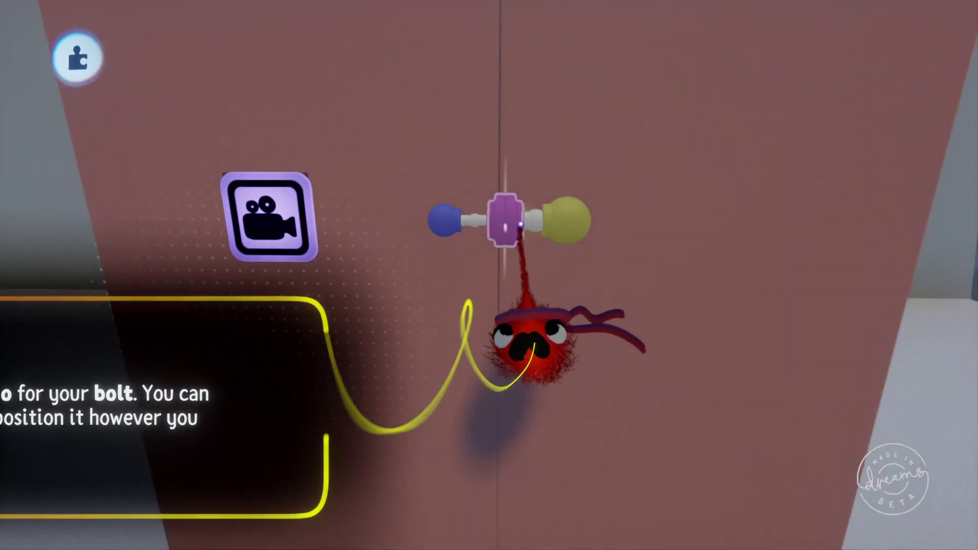
# Turn on the Stay Upright guide together with its additional option.
pyautogui.press('s')
pyautogui.click(547, 57)
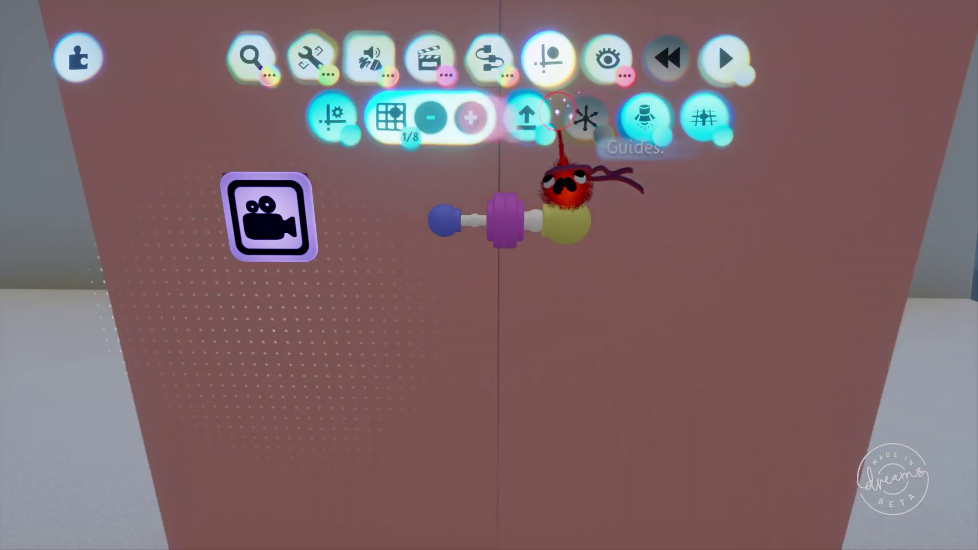
pyautogui.click(523, 122)
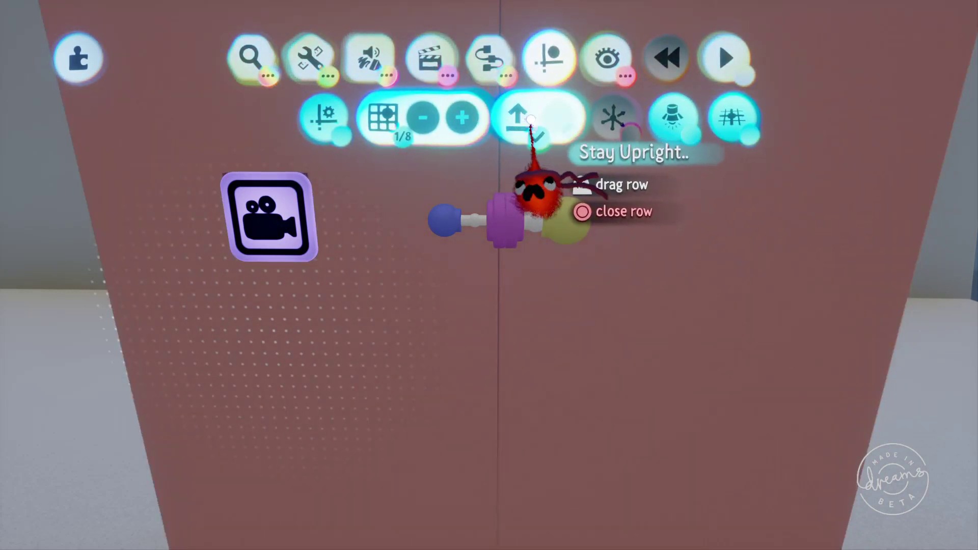
pyautogui.click(551, 122)
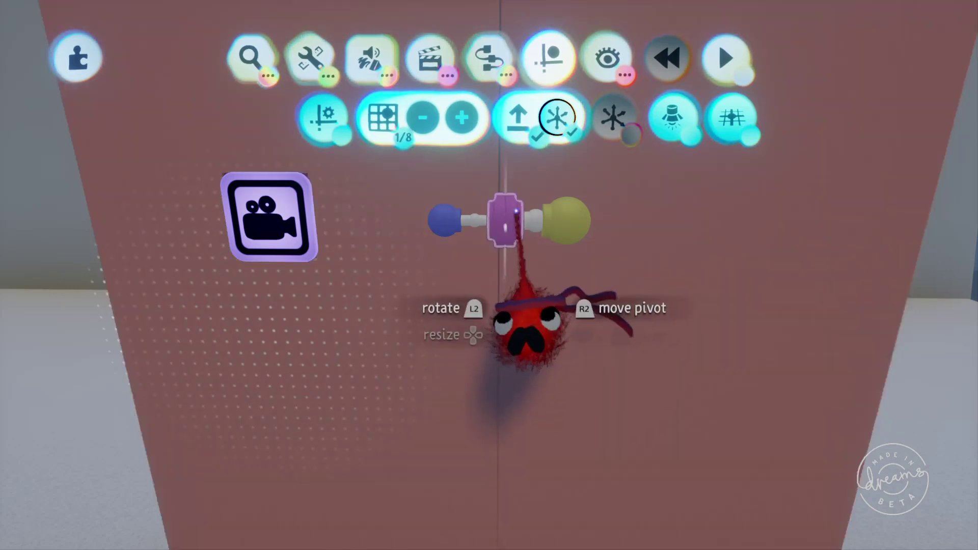
# Rotate the bolt's pivot so its hinge axis runs vertically along the seam between the two panels.
pyautogui.moveTo(510, 210); pyautogui.dragTo(511, 234)
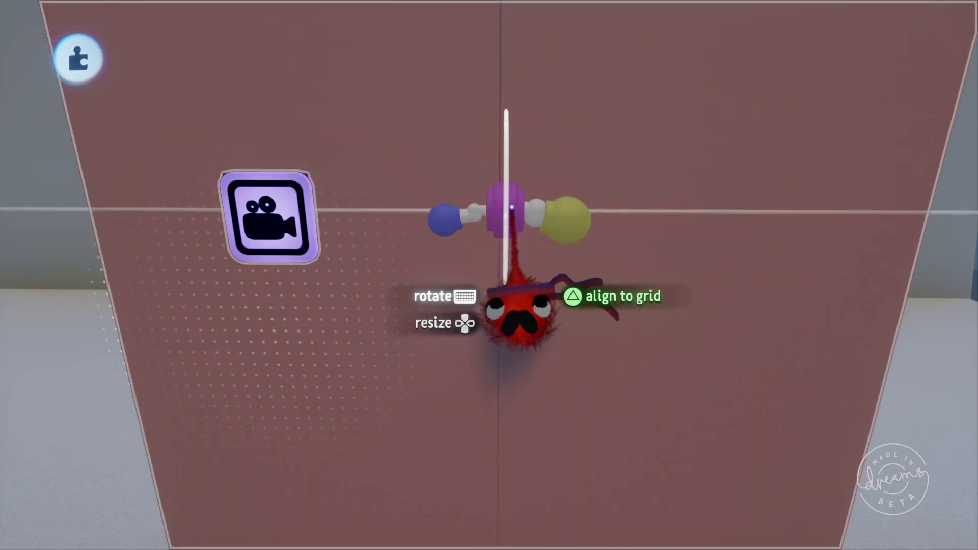
pyautogui.moveTo(541, 311)
pyautogui.mouseDown()
pyautogui.moveTo(517, 305)
pyautogui.moveTo(542, 300)
pyautogui.moveTo(525, 316)
pyautogui.mouseUp()
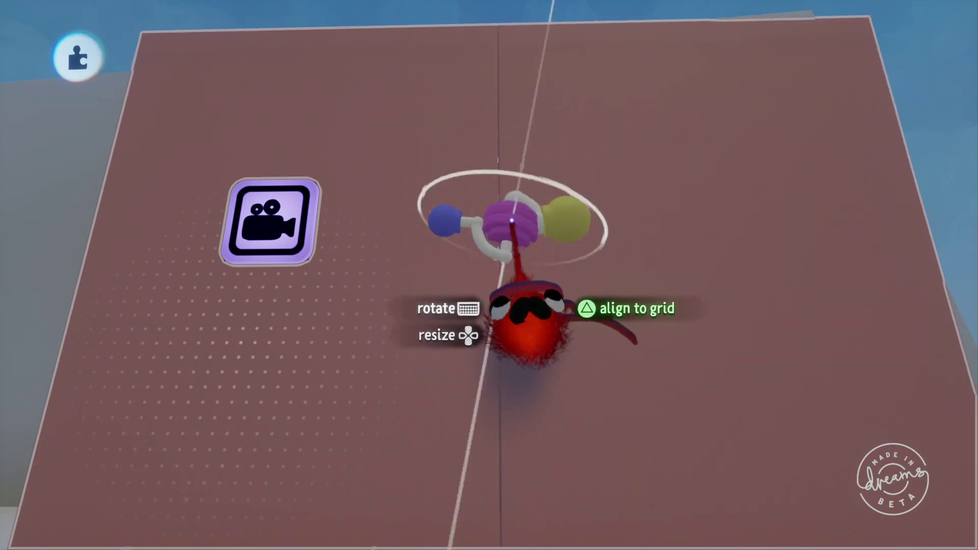
pyautogui.click(498, 221)
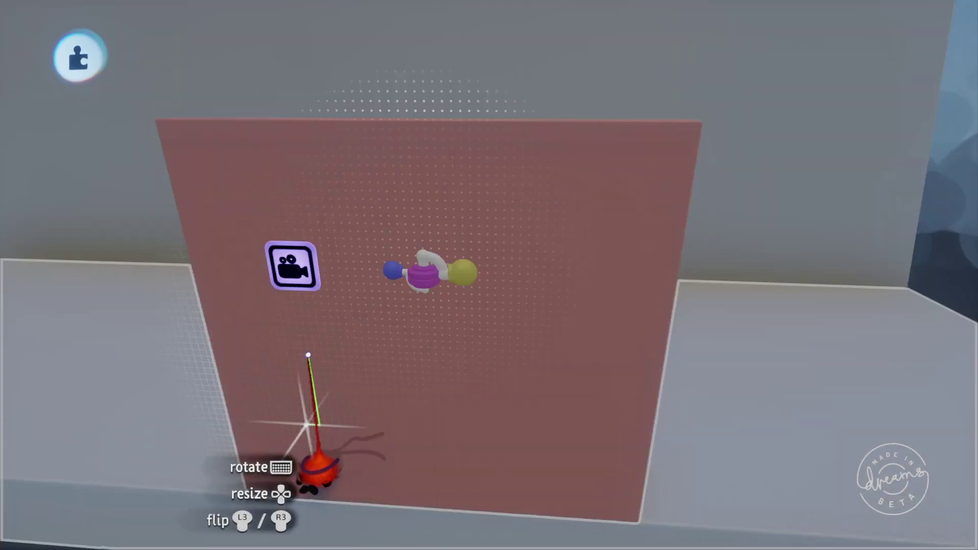
# Swing the panel on the blue end of the bolt to test the hinge, and undo the movement.
pyautogui.moveTo(308, 425); pyautogui.dragTo(374, 414)
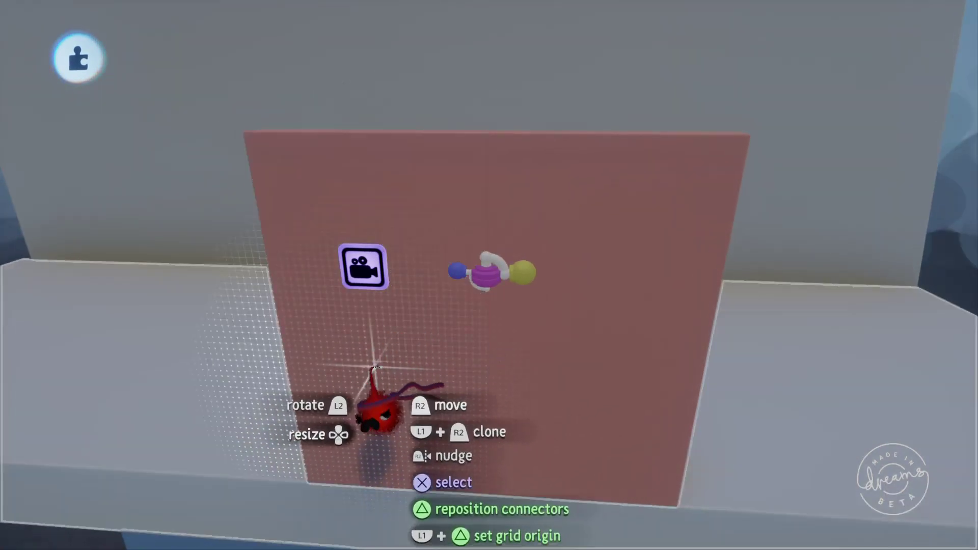
pyautogui.moveTo(375, 366)
pyautogui.mouseDown()
pyautogui.moveTo(450, 333)
pyautogui.moveTo(481, 304)
pyautogui.moveTo(427, 317)
pyautogui.moveTo(709, 323)
pyautogui.moveTo(545, 305)
pyautogui.moveTo(433, 313)
pyautogui.moveTo(358, 295)
pyautogui.moveTo(367, 316)
pyautogui.moveTo(410, 317)
pyautogui.moveTo(499, 283)
pyautogui.moveTo(491, 275)
pyautogui.mouseUp()
pyautogui.moveTo(485, 202); pyautogui.dragTo(408, 170, button='middle')
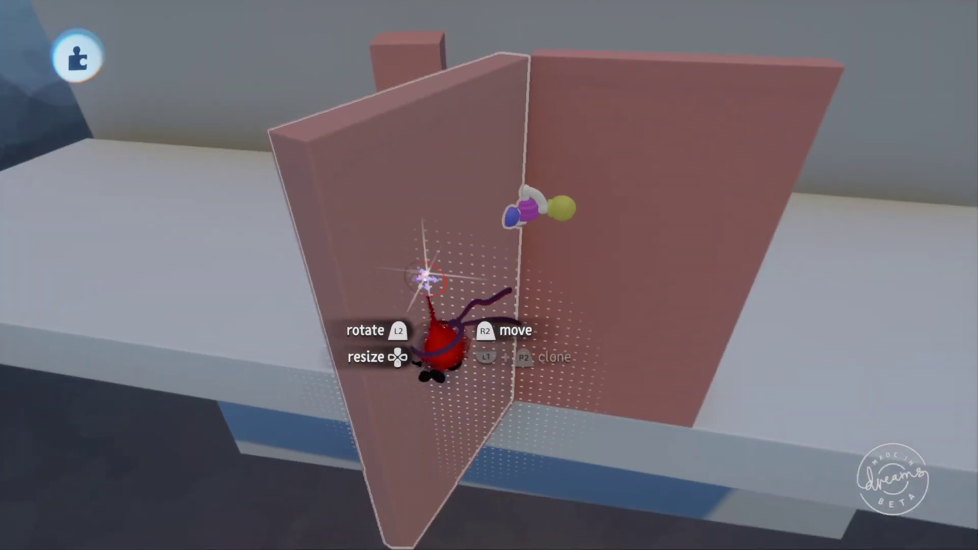
pyautogui.hotkey('ctrl', 'z')
pyautogui.hotkey('ctrl', 'z')
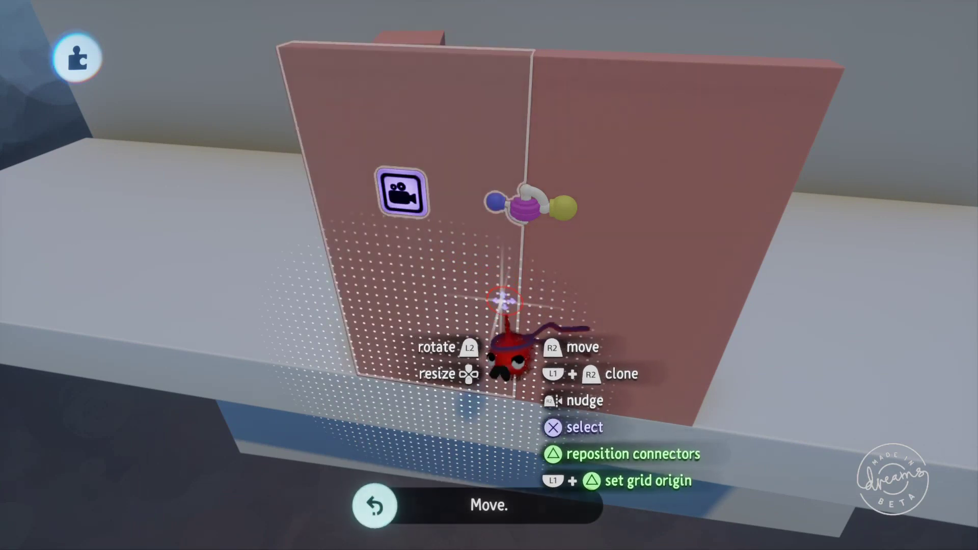
# Delete the camera gadget in front of the panel and open the bolt's connector settings.
pyautogui.scroll(3, 499, 300)
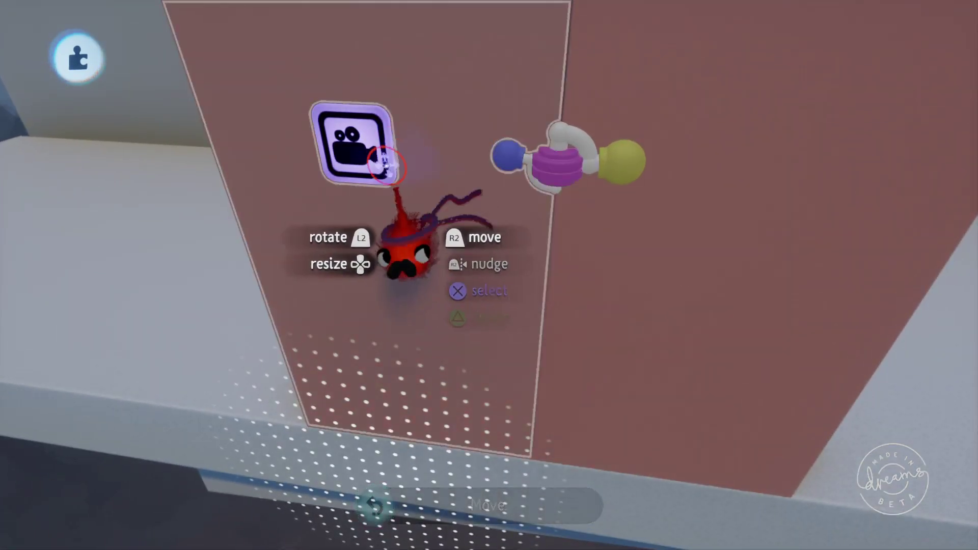
pyautogui.press('Delete')
pyautogui.click(564, 164)
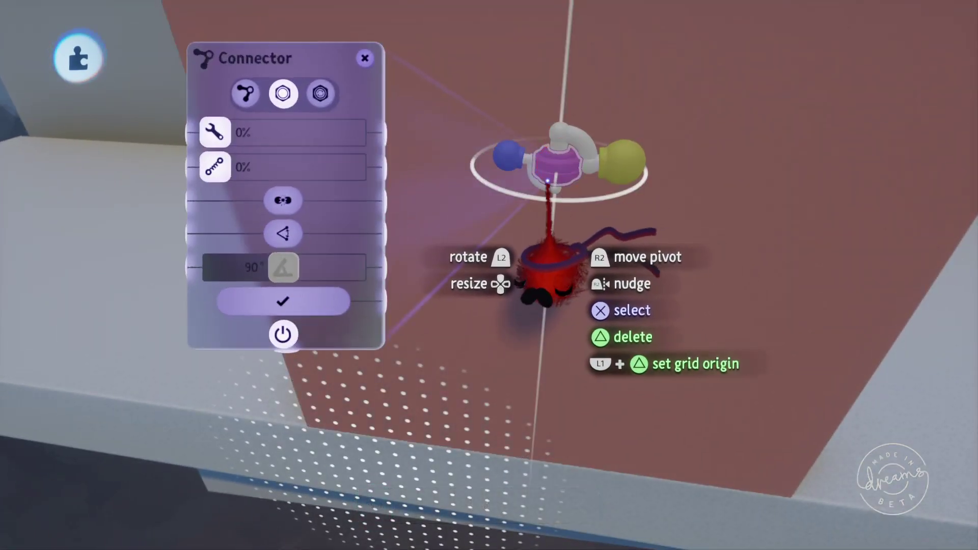
# Turn off the grid snap guide.
pyautogui.press('Tab')
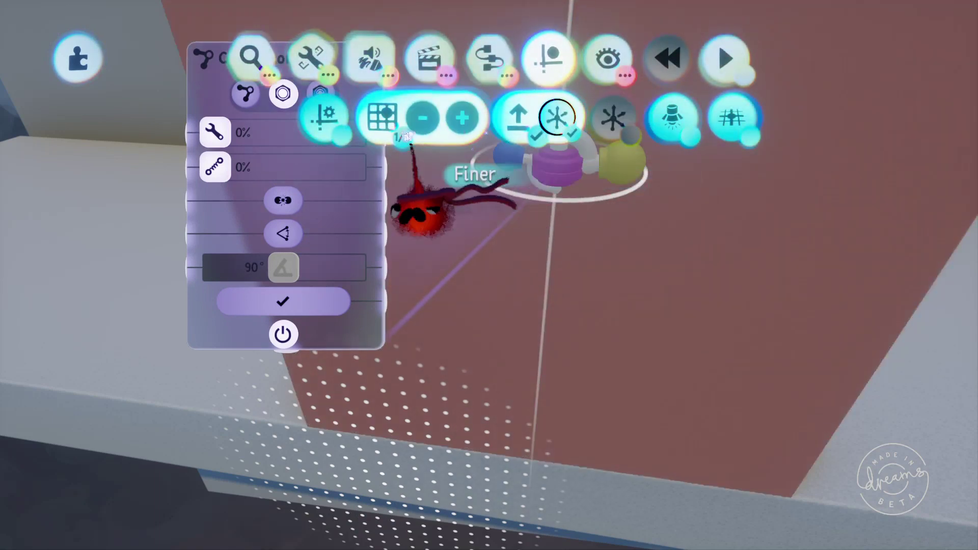
pyautogui.click(402, 129)
pyautogui.press('Escape')
pyautogui.press('Escape')
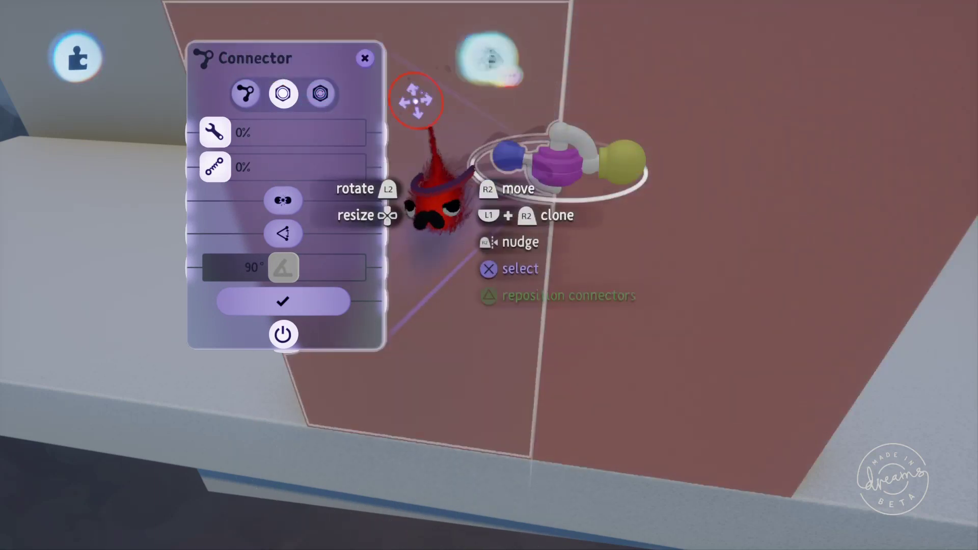
# Enable the bolt's angle limits and adjust its position and limit handles to give a range of 116°.
pyautogui.click(285, 233)
pyautogui.scroll(-5, 493, 268)
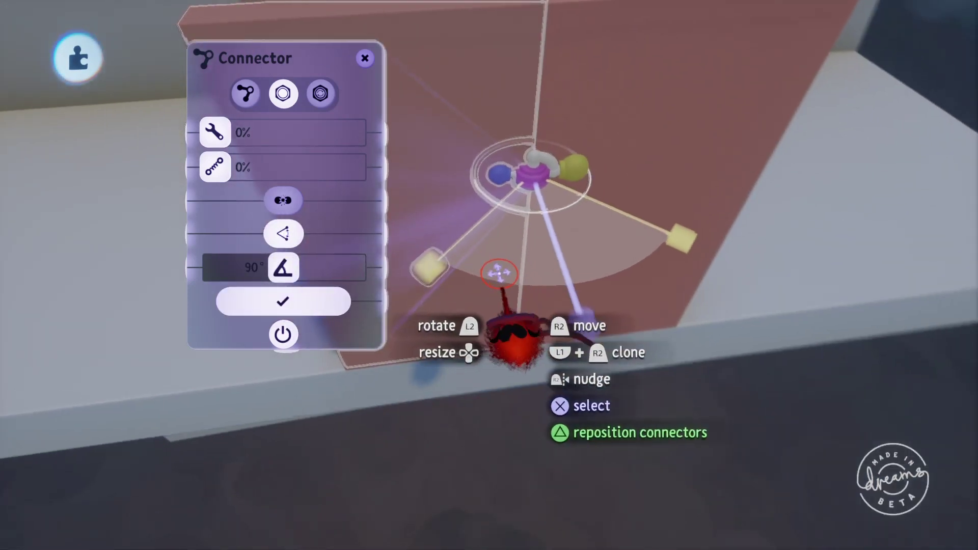
pyautogui.moveTo(500, 273); pyautogui.dragTo(526, 238, button='middle')
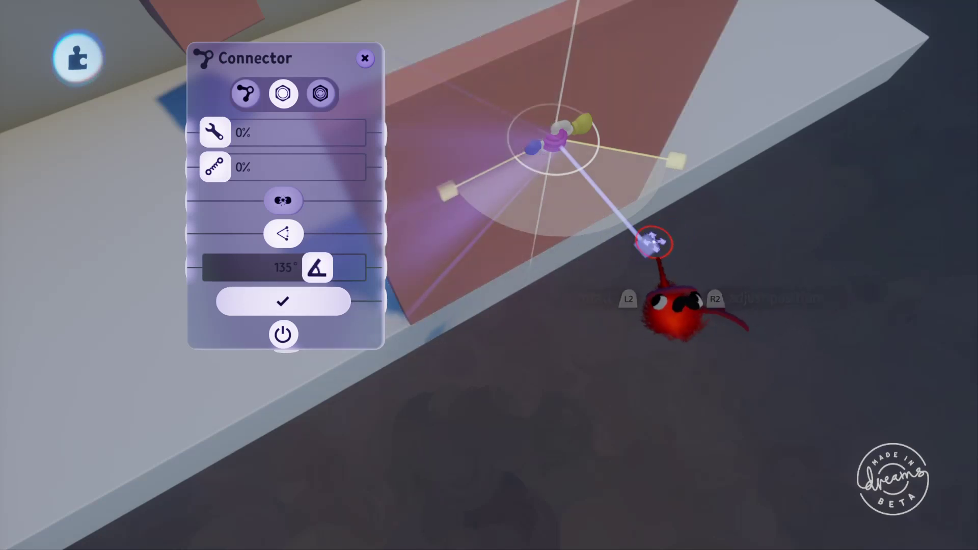
pyautogui.moveTo(698, 293); pyautogui.dragTo(479, 240)
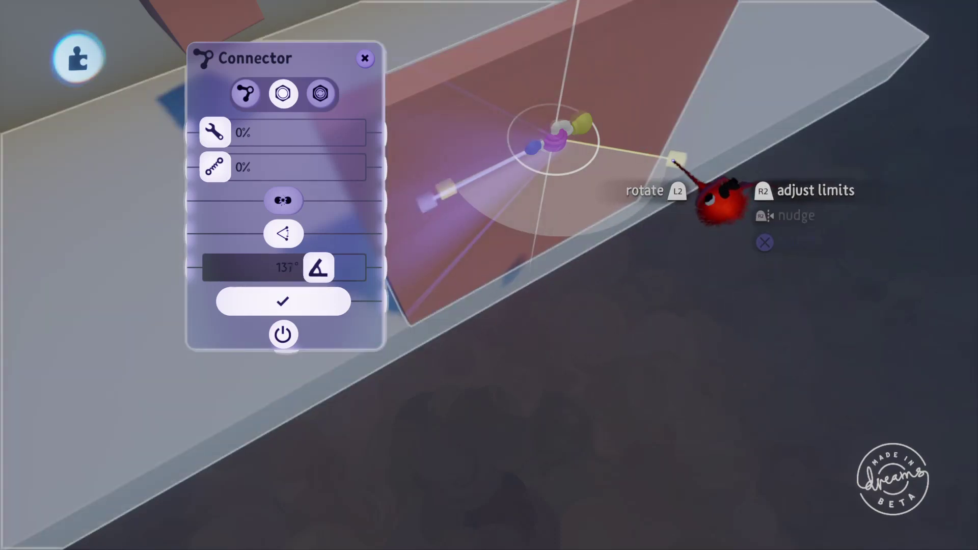
pyautogui.moveTo(674, 162); pyautogui.dragTo(662, 192)
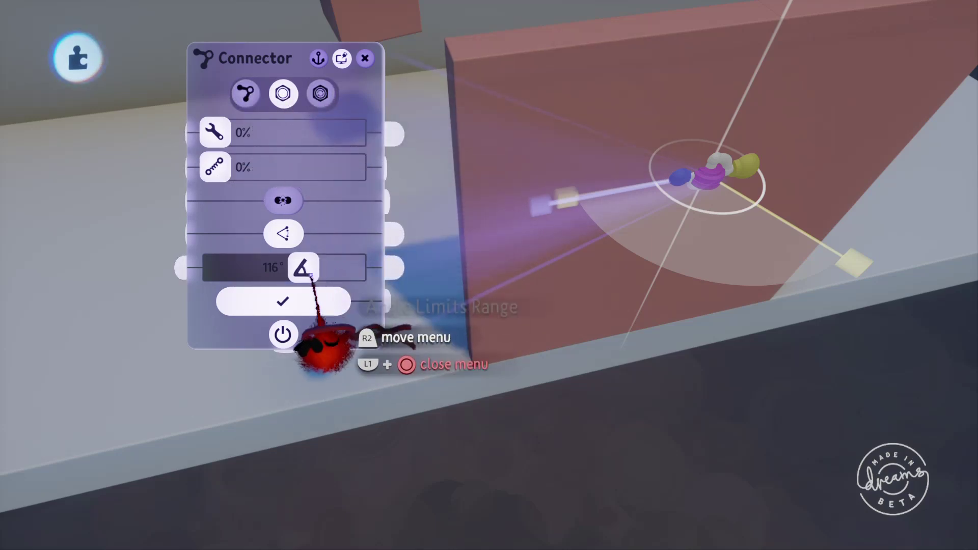
# Try an angle limits range of 120° on the bolt and undo the change.
pyautogui.moveTo(306, 269)
pyautogui.mouseDown()
pyautogui.moveTo(321, 271)
pyautogui.moveTo(309, 269)
pyautogui.mouseUp()
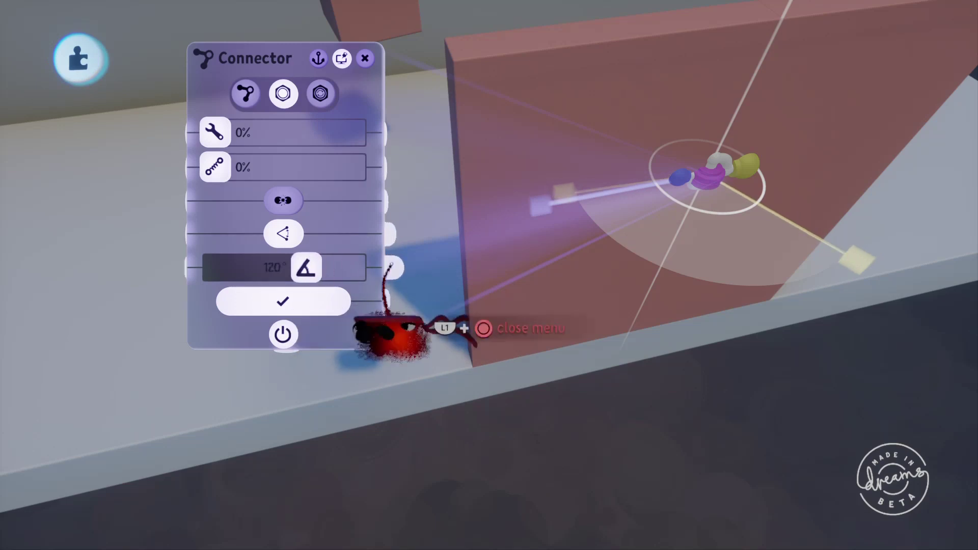
pyautogui.press('Left')
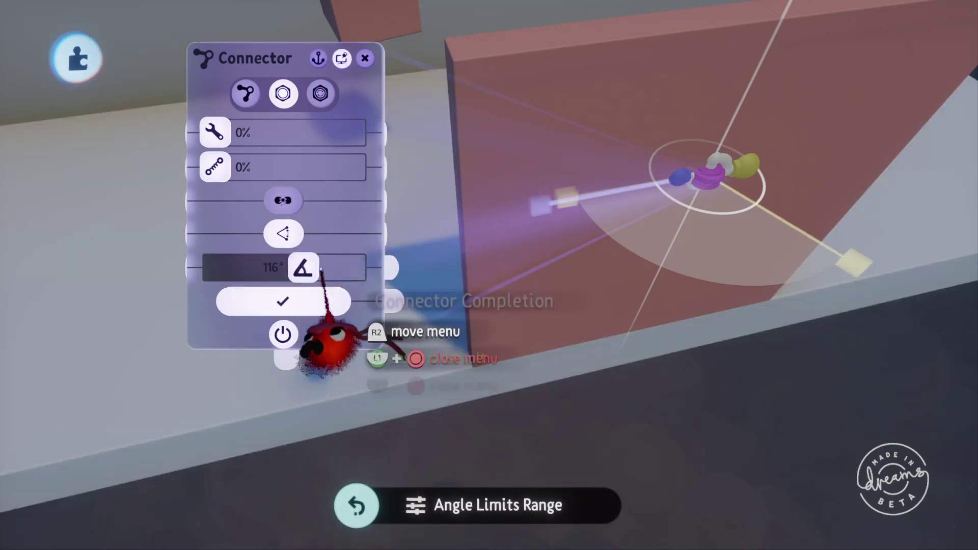
# Swing the hinged panel outward on the bolt to its opposite angle limit.
pyautogui.moveTo(501, 141); pyautogui.dragTo(973, 206)
pyautogui.moveTo(975, 260); pyautogui.dragTo(907, 237)
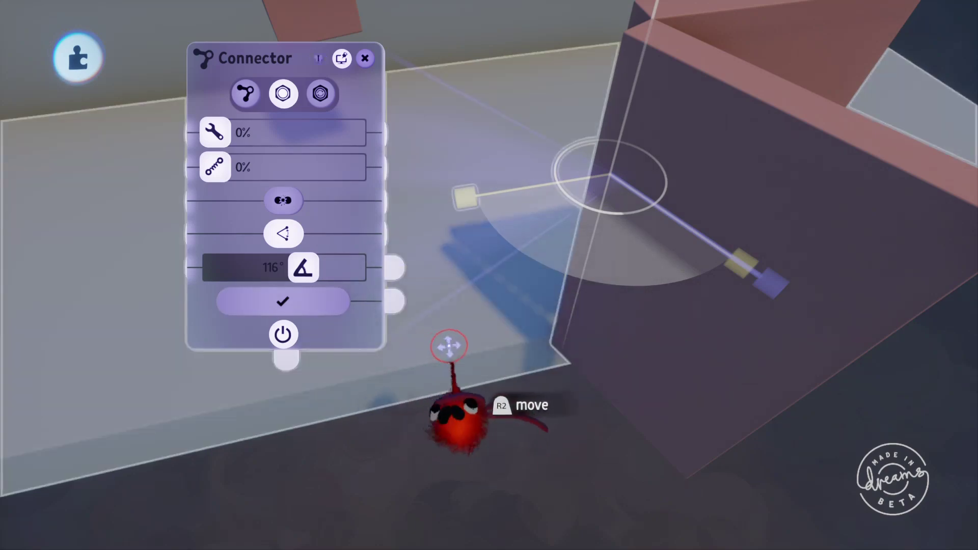
# Wire the bolt's check-mark output to the pale base panel's Tint Amount and swing the hinged panel to its other angle limit.
pyautogui.click(459, 338)
pyautogui.moveTo(395, 304); pyautogui.dragTo(514, 176)
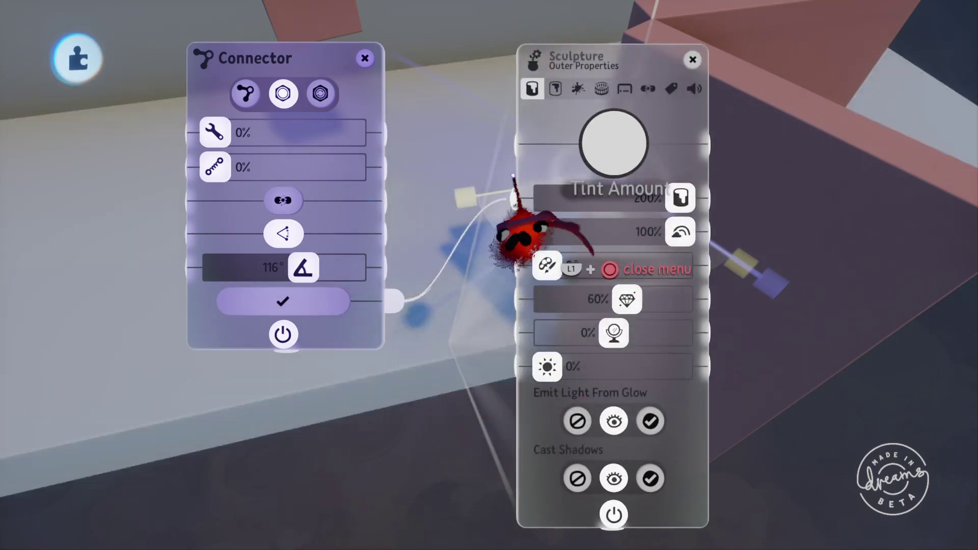
pyautogui.click(521, 152)
pyautogui.press('Escape')
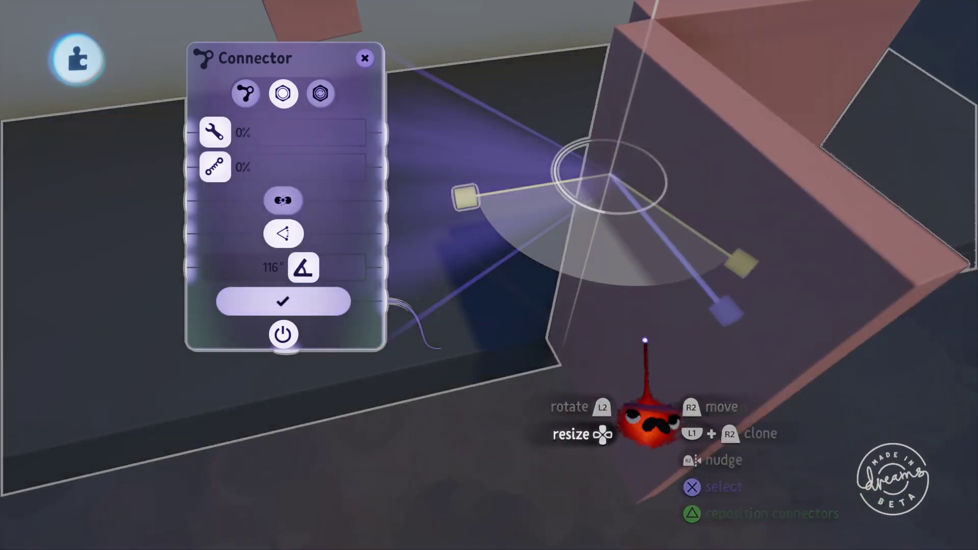
pyautogui.moveTo(645, 340); pyautogui.dragTo(326, 278)
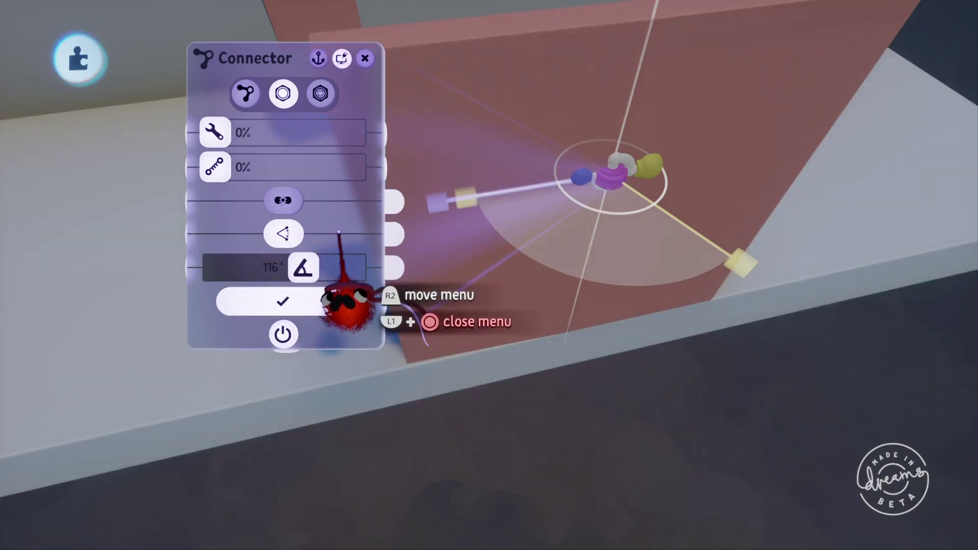
# Change the connector joining the panels from a plain bolt to a motorised bolt.
pyautogui.moveTo(487, 291)
pyautogui.mouseDown(button='middle')
pyautogui.moveTo(500, 293)
pyautogui.moveTo(492, 298)
pyautogui.mouseUp(button='middle')
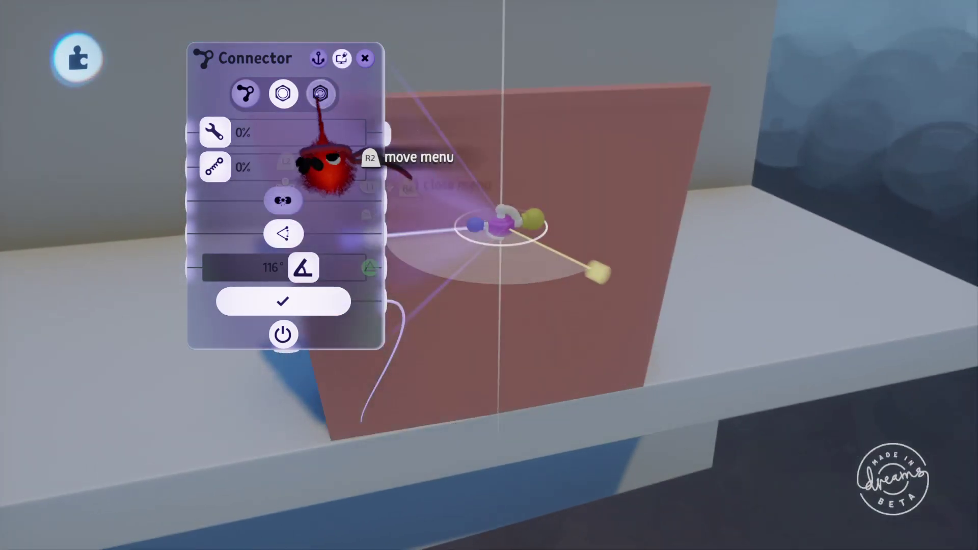
pyautogui.click(320, 94)
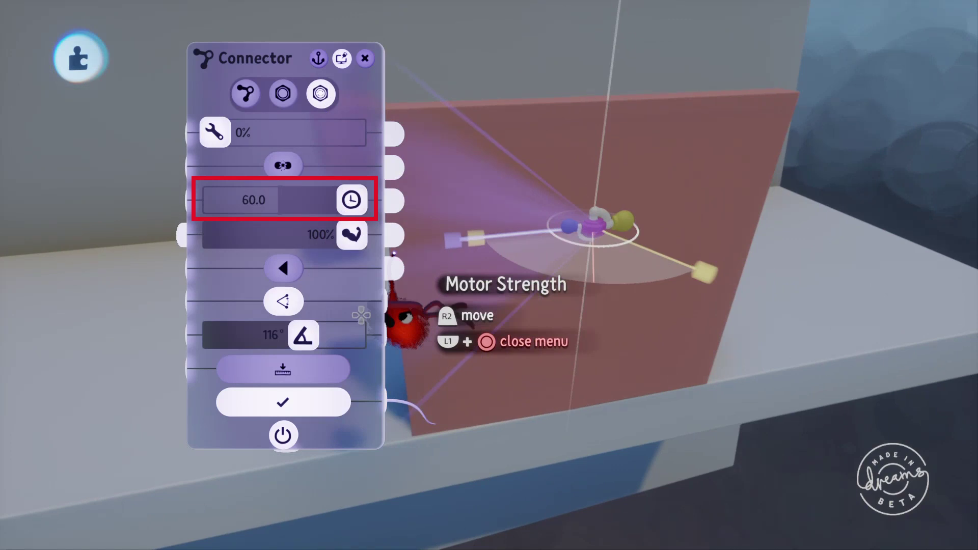
pyautogui.moveTo(394, 252); pyautogui.dragTo(438, 279, button='middle')
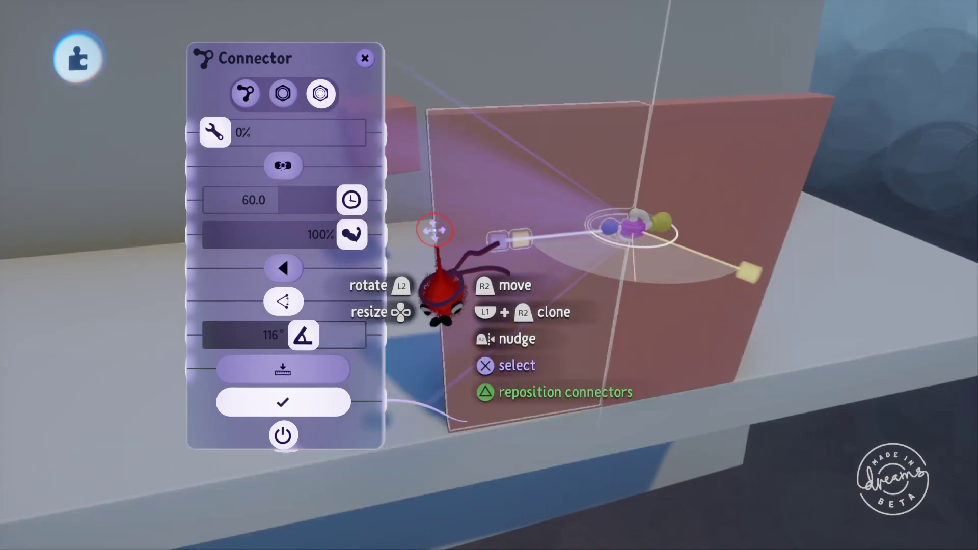